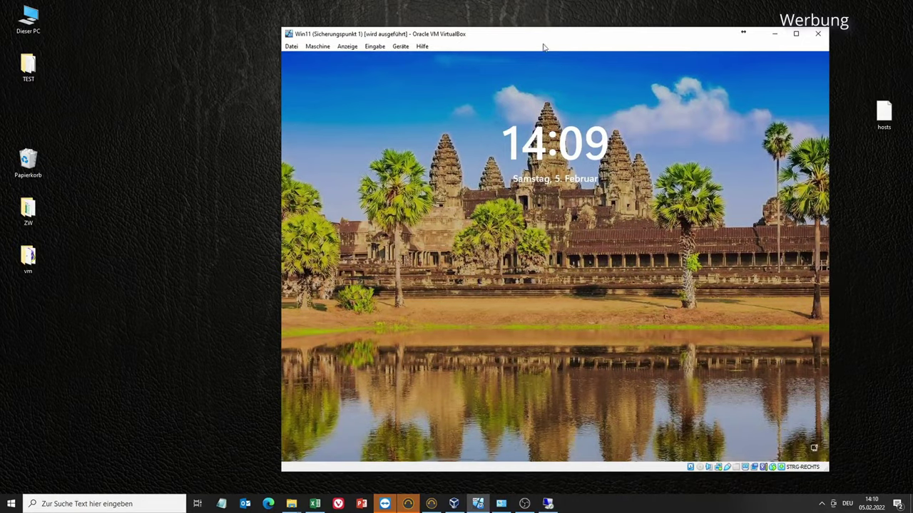
Step: Bring the Win11Test remote session to the front and open the redirected host drive L in its Explorer
drag(544, 47, 325, 33)
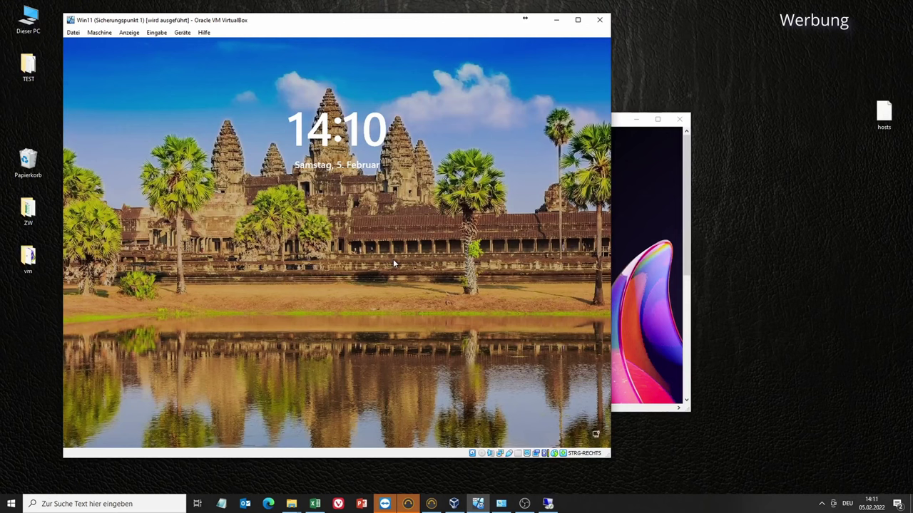
click(644, 236)
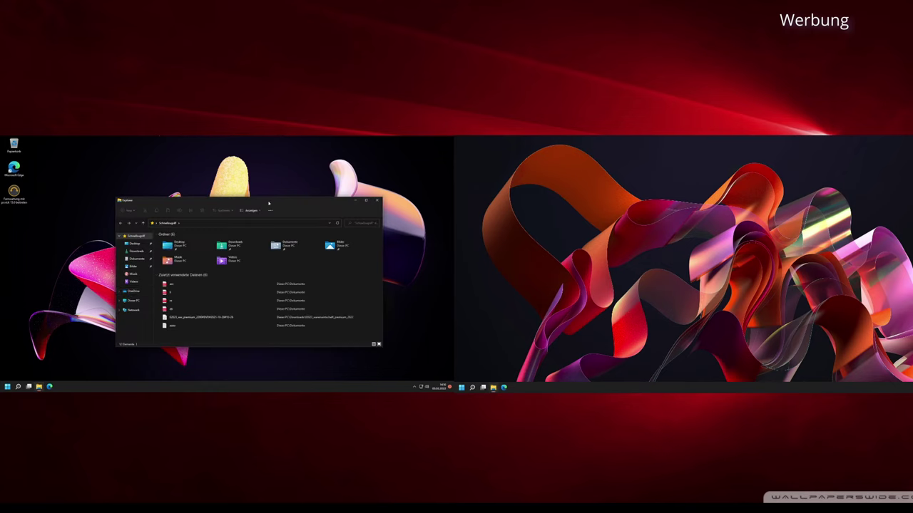
drag(269, 204, 185, 201)
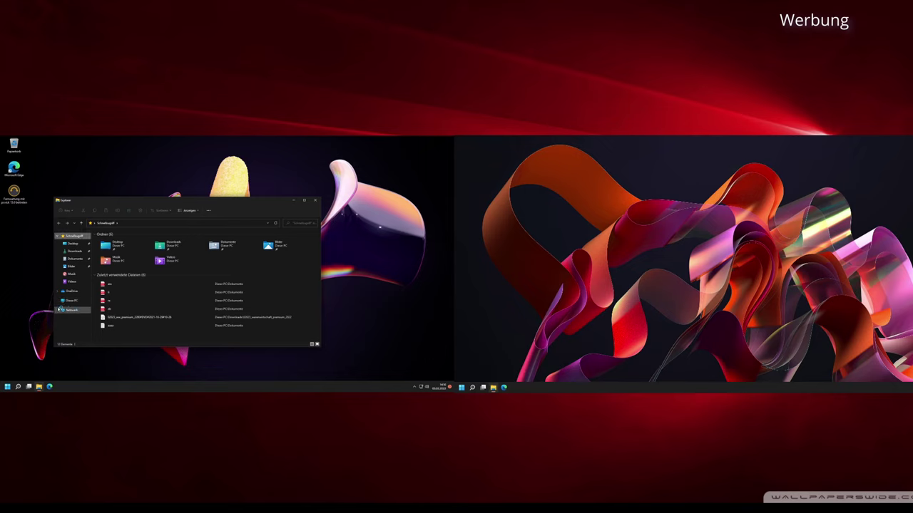
click(59, 301)
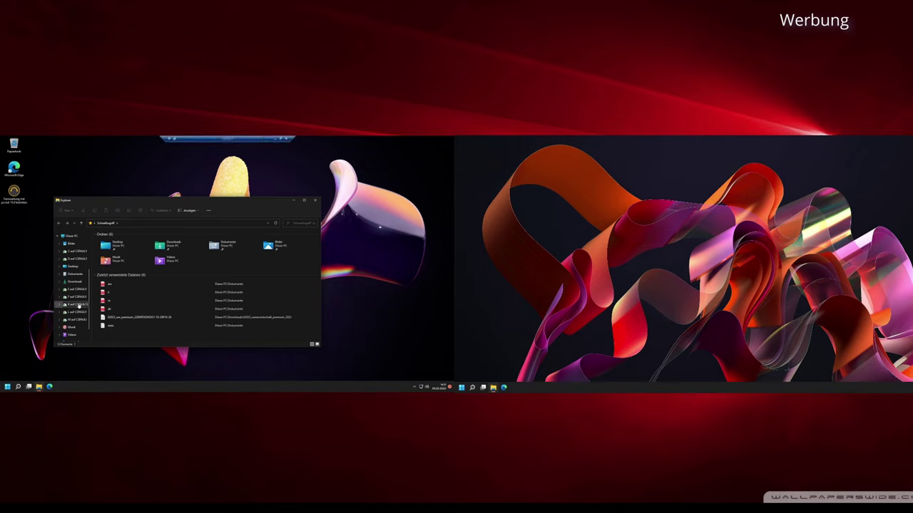
click(75, 311)
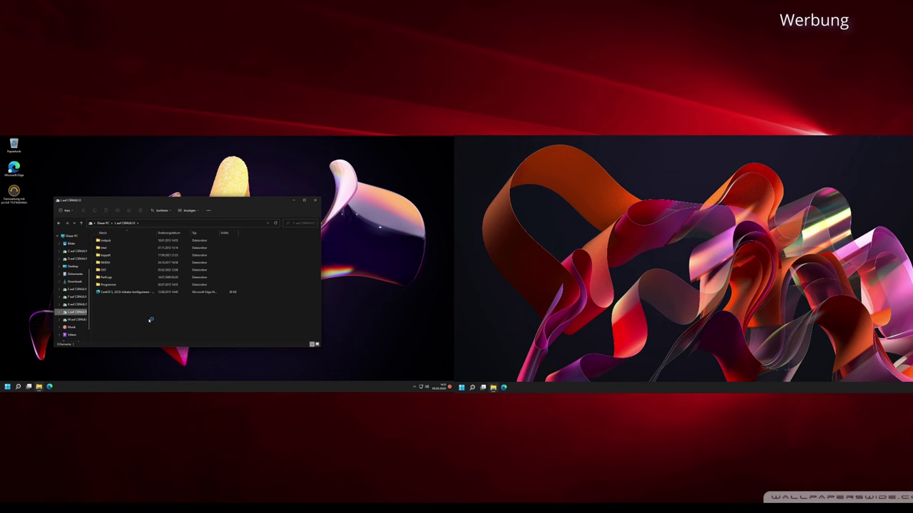
Step: Switch the remote session to windowed view and show the host's own Lokaler Datenträger (L:) folder for comparison
click(288, 141)
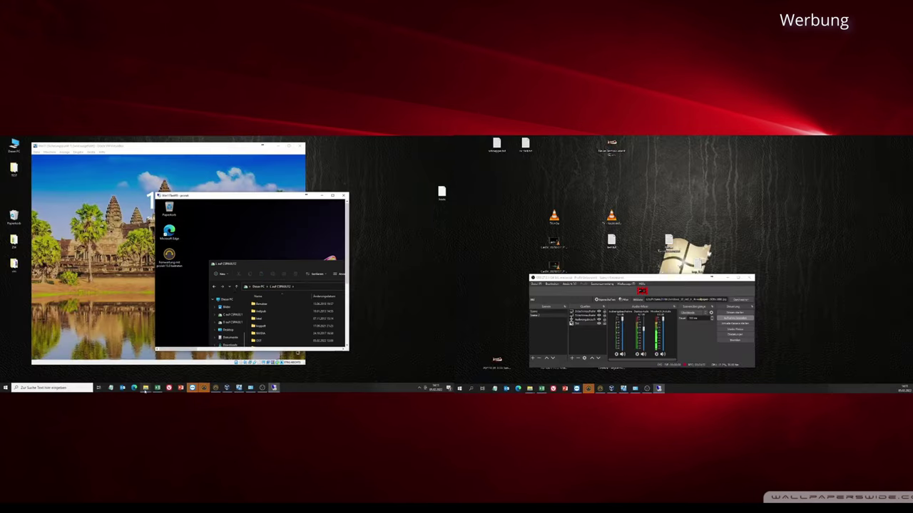
mouse_move(145, 388)
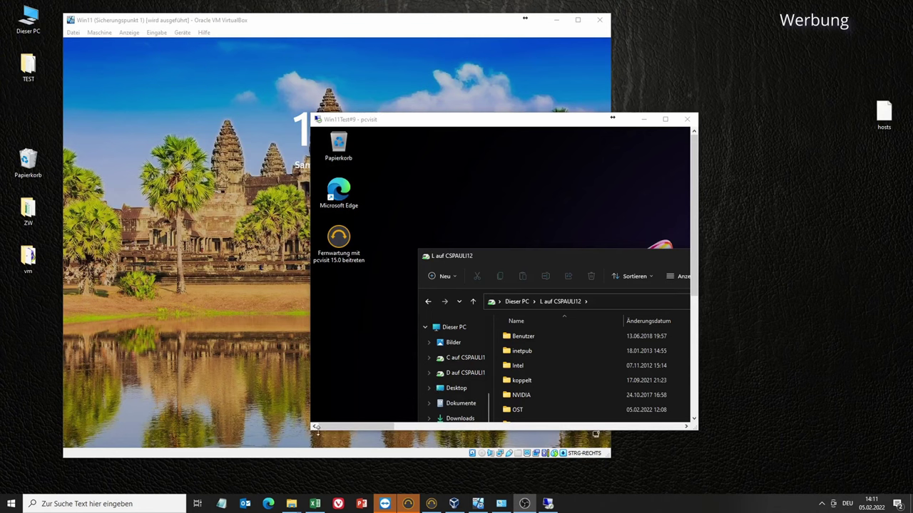
mouse_move(292, 505)
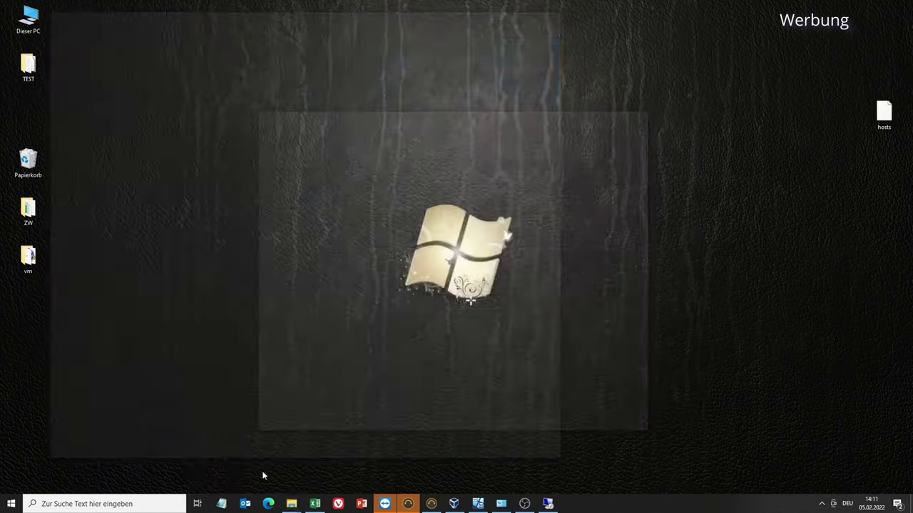
click(263, 475)
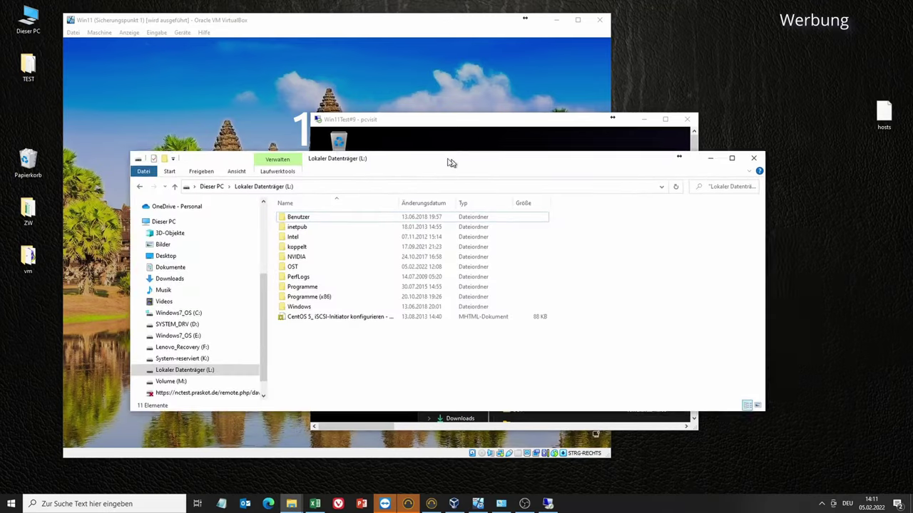
drag(448, 159, 489, 203)
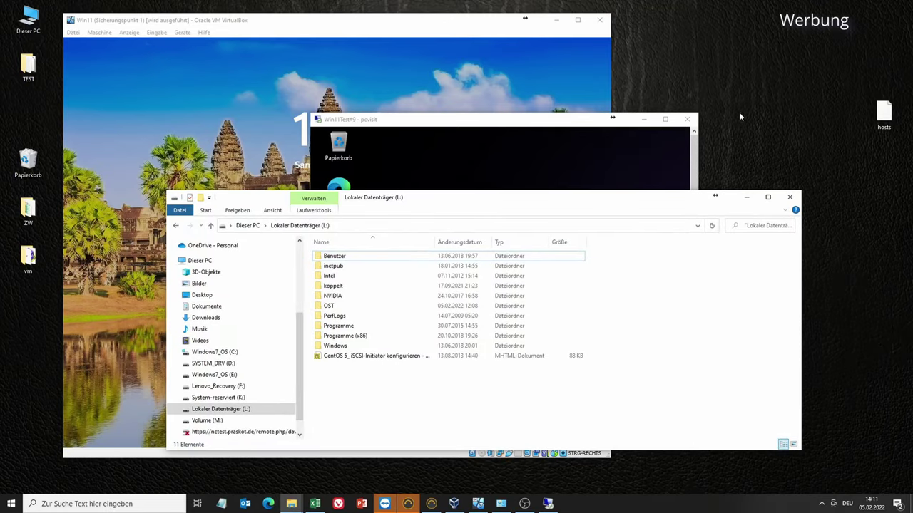
Step: Return the remote session to full screen and launch Editor in it by searching for "not"
click(665, 120)
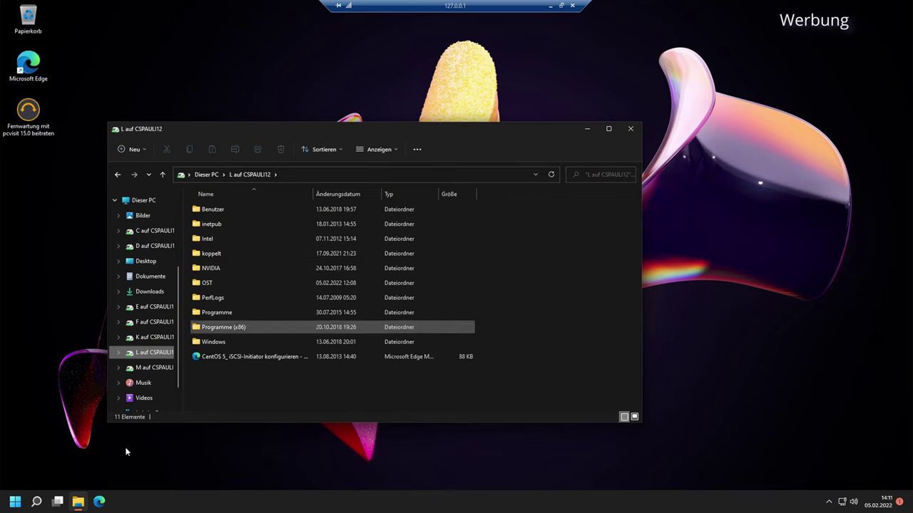
click(15, 501)
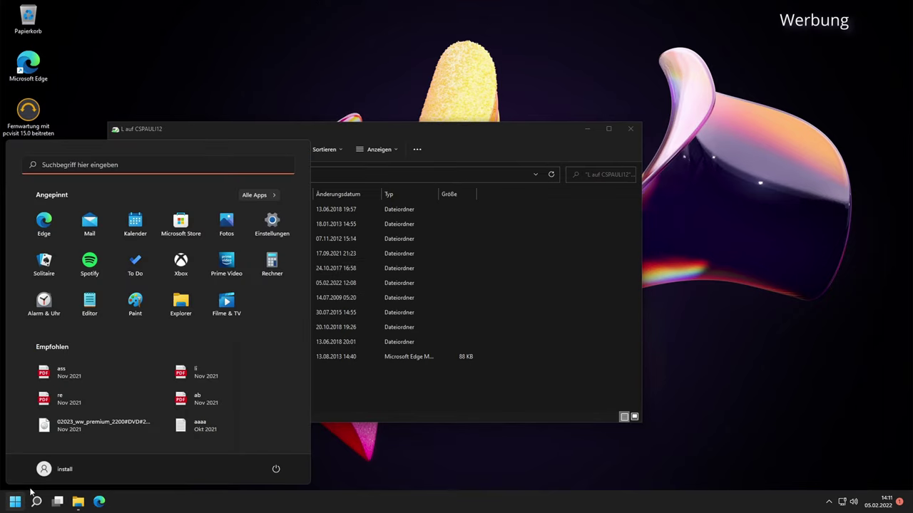
text(re)
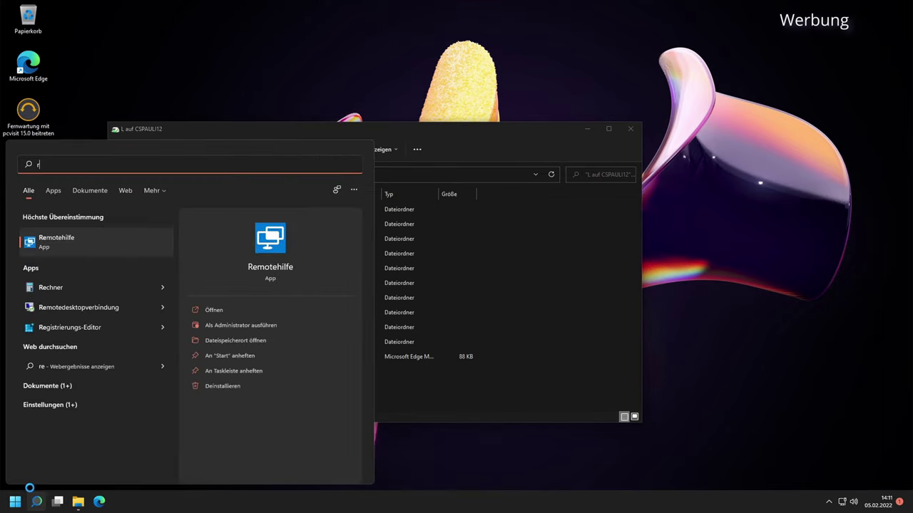
key(BackSpace)
key(BackSpace)
text(not)
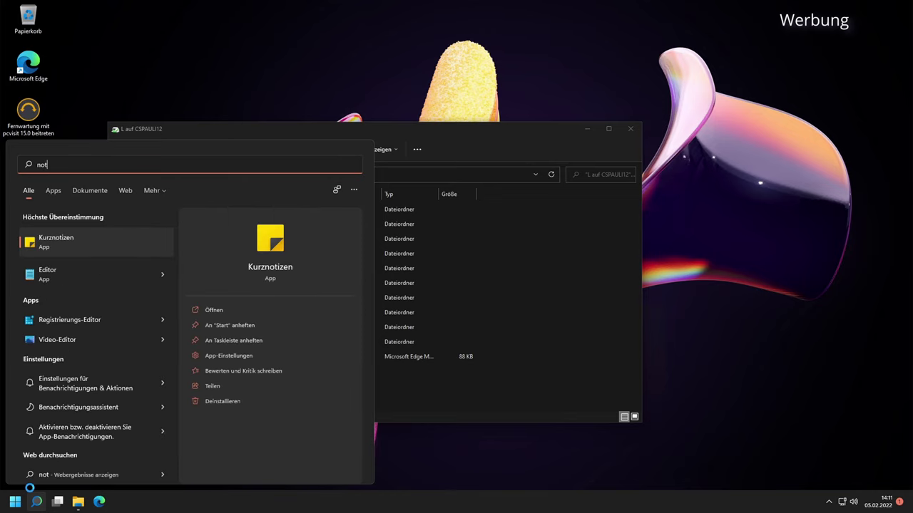
key(Down)
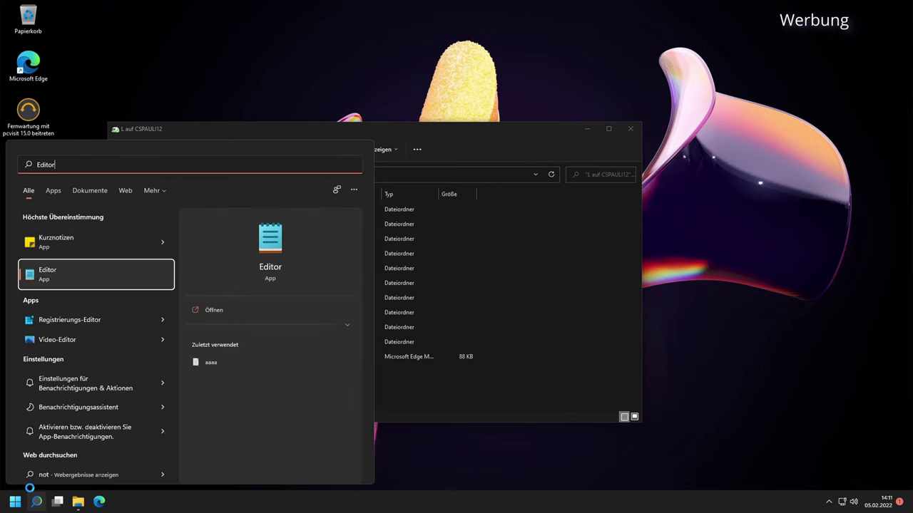
key(Return)
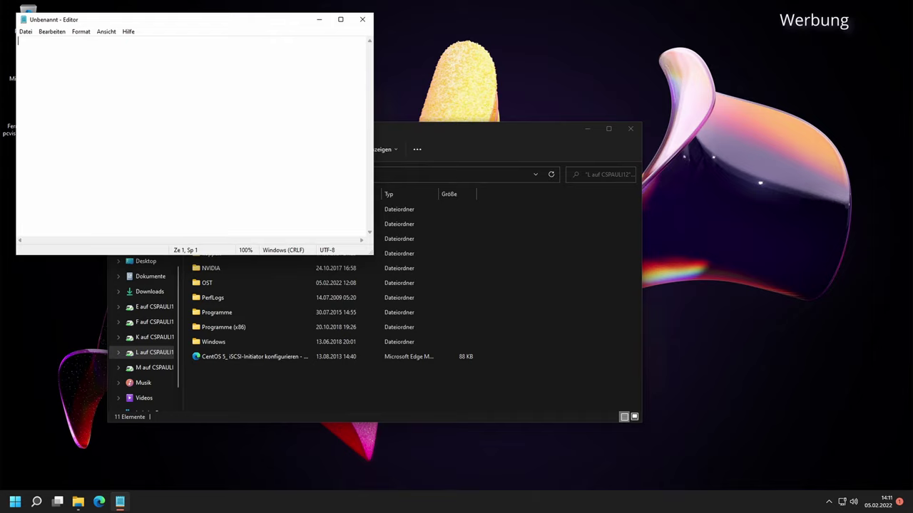
Step: Examine the redirected printers in Editor's print dialog, selecting Microsoft Print to PDF (umgeleitet 1), and cancel without printing
click(25, 33)
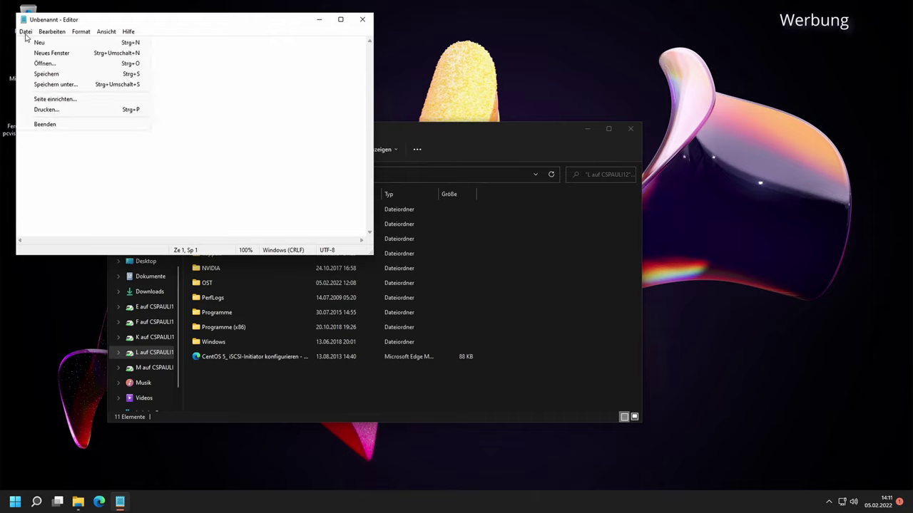
click(64, 112)
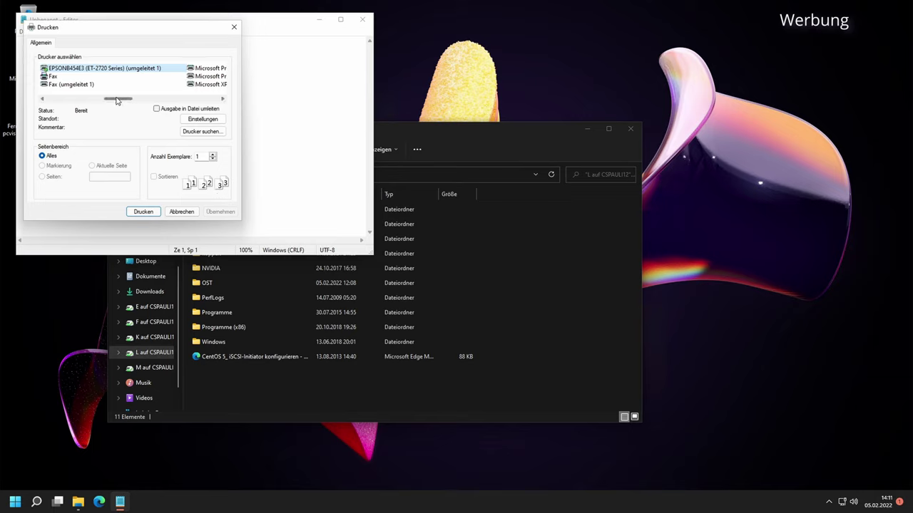
drag(115, 102, 139, 103)
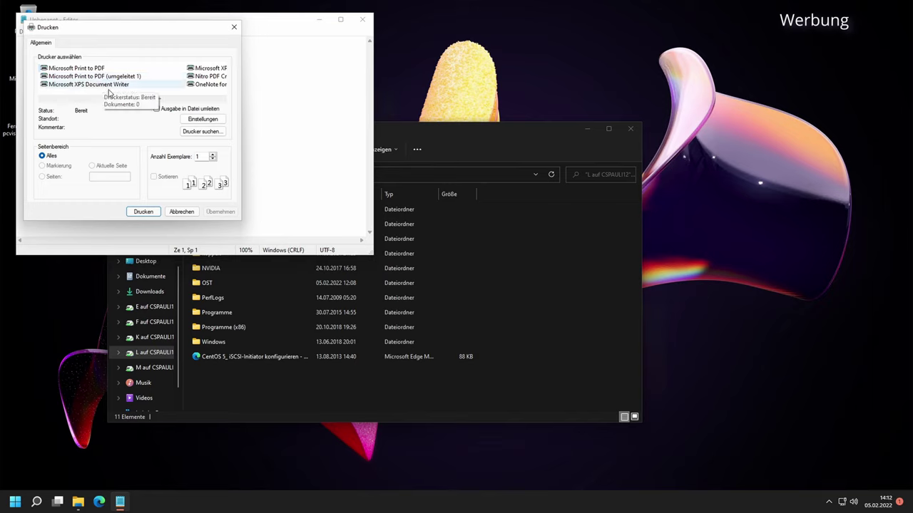
mouse_move(157, 101)
mouse_down()
mouse_move(181, 100)
mouse_move(145, 98)
mouse_up()
click(125, 76)
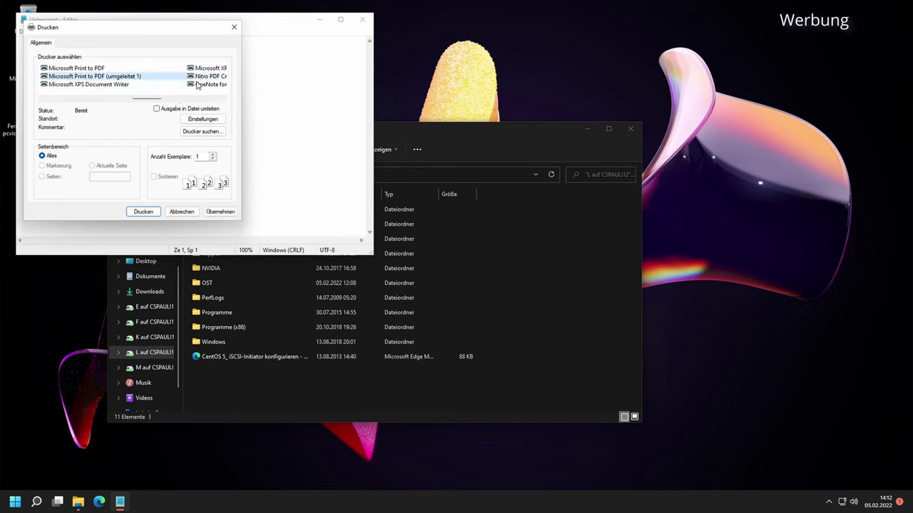
drag(156, 100, 128, 100)
click(181, 212)
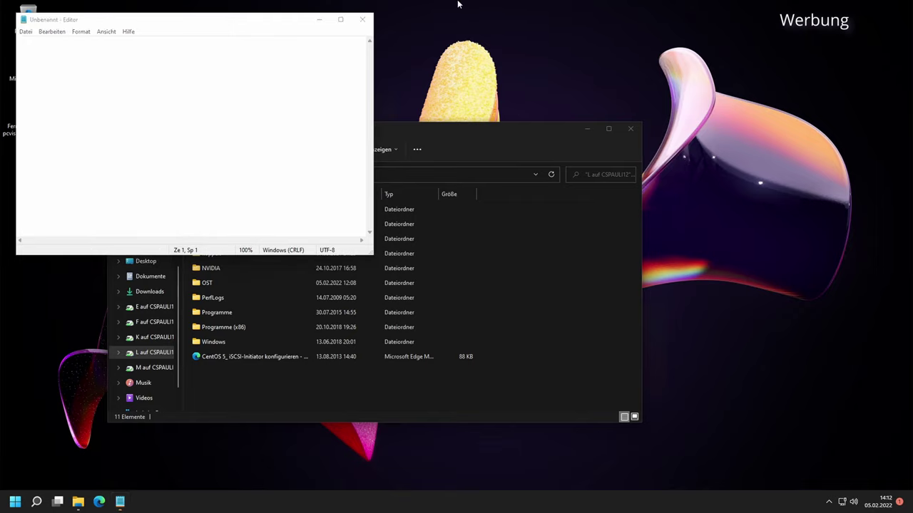
Step: Switch the remote session back to a window, minimize Editor inside it and reposition the Explorer window showing drive L
key(super)
key(super)
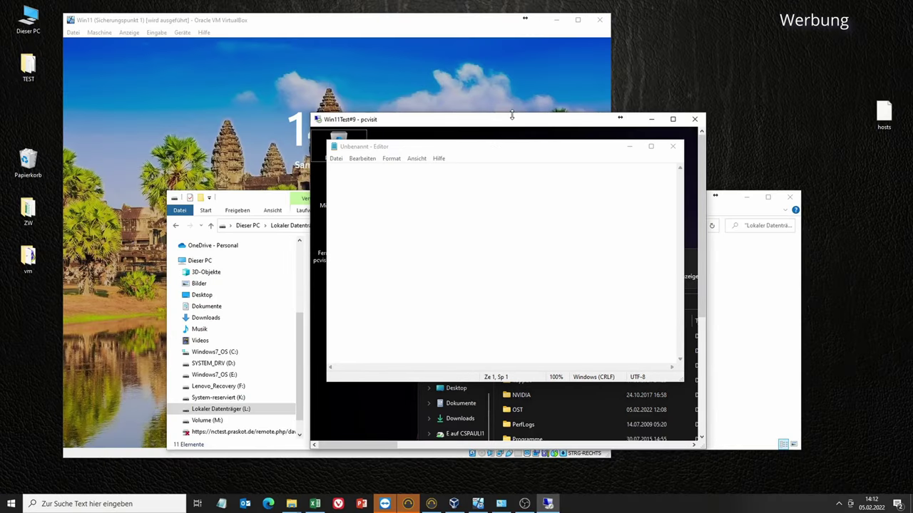
drag(514, 119, 435, 71)
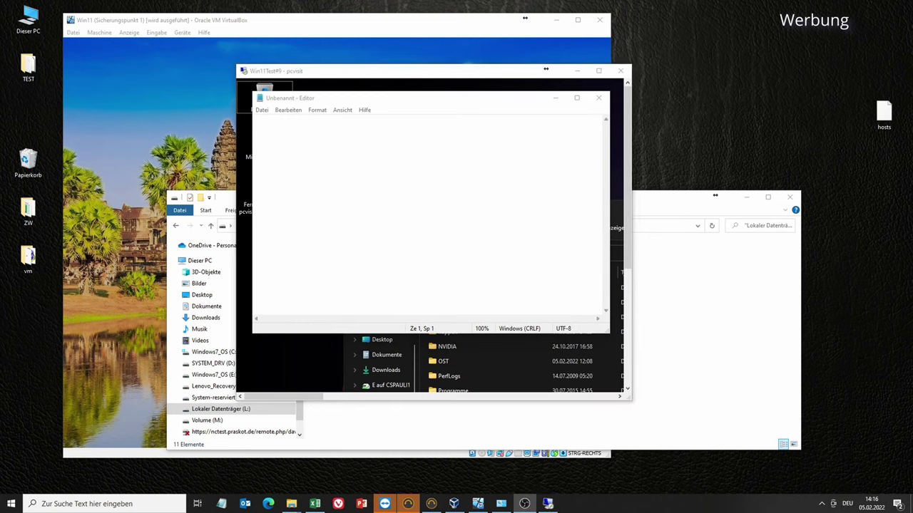
click(555, 98)
drag(527, 217, 453, 105)
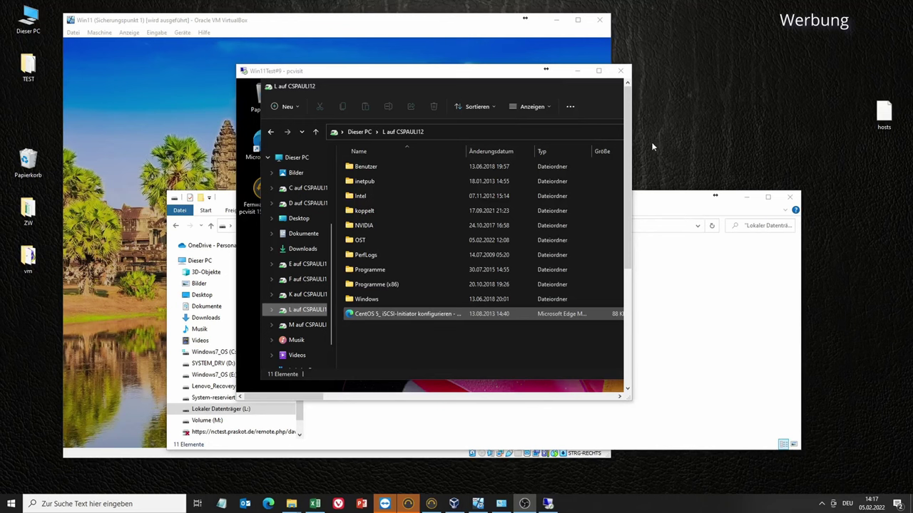
Step: Close the Win11Test remote session and reposition the Win11 virtual machine window on the desktop
click(621, 71)
click(397, 24)
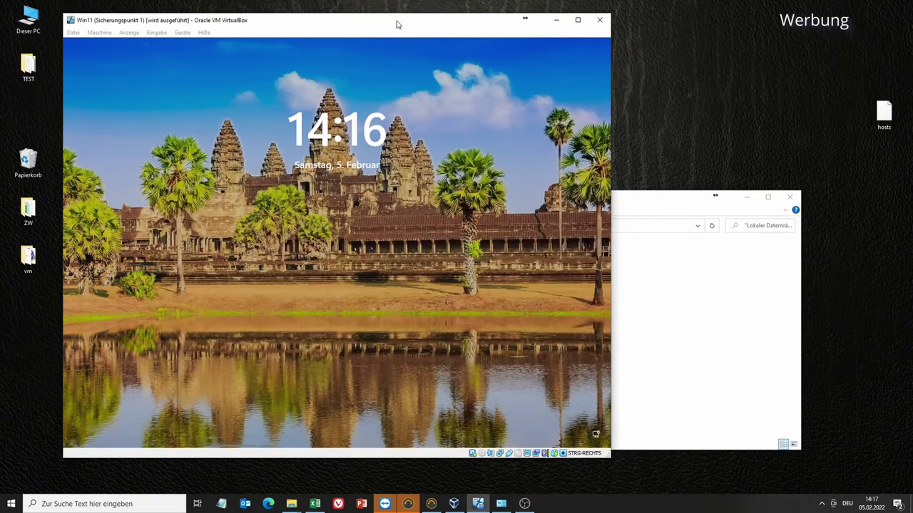
drag(398, 24, 495, 33)
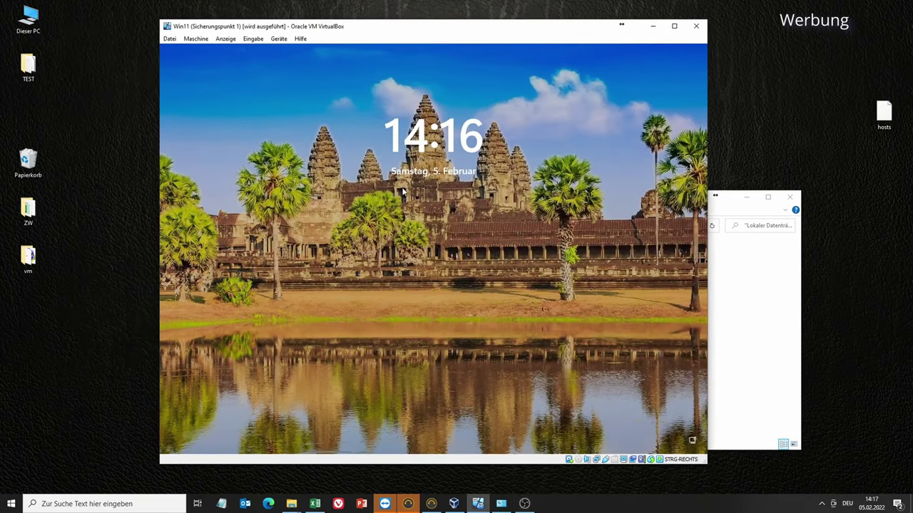
Step: Sign in to the Win11 virtual machine with the install account by entering its password
click(417, 261)
text(•••••••)
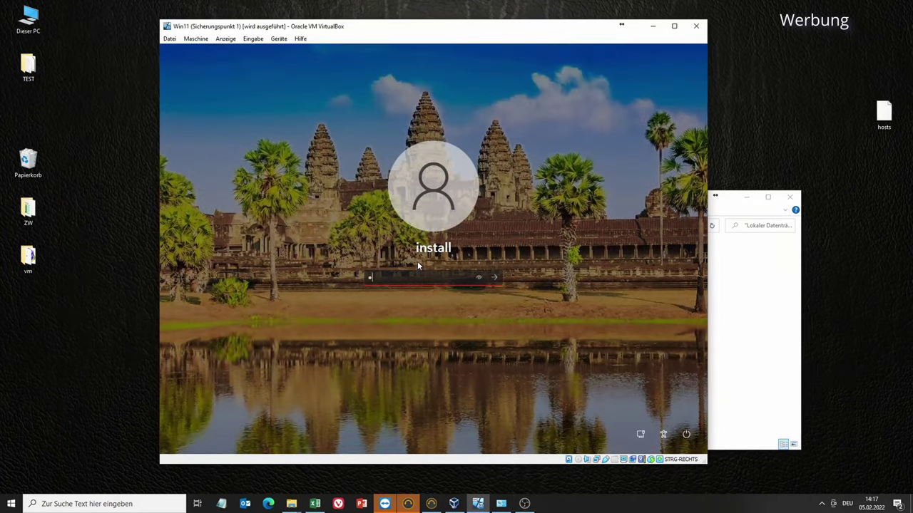
key(Return)
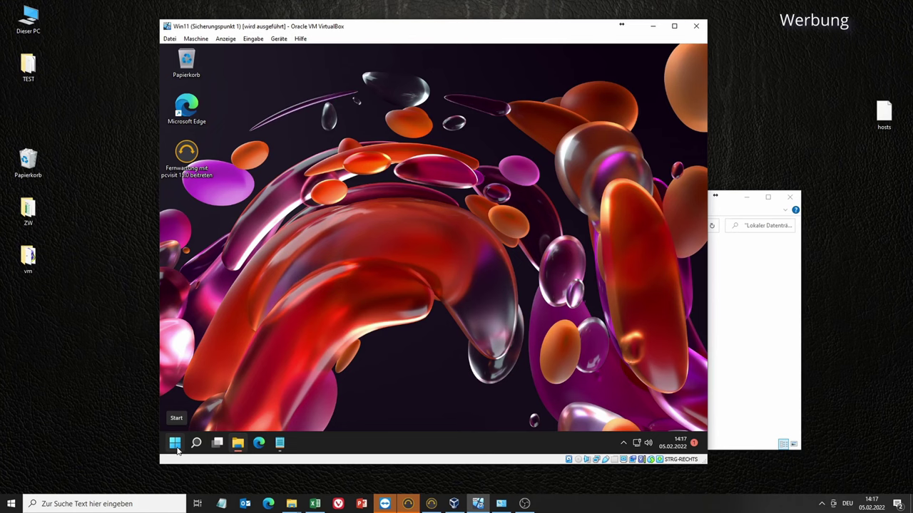
Step: Open the Remotedesktop page of the virtual machine's system settings, turn Remotedesktop on and confirm the activation
click(175, 444)
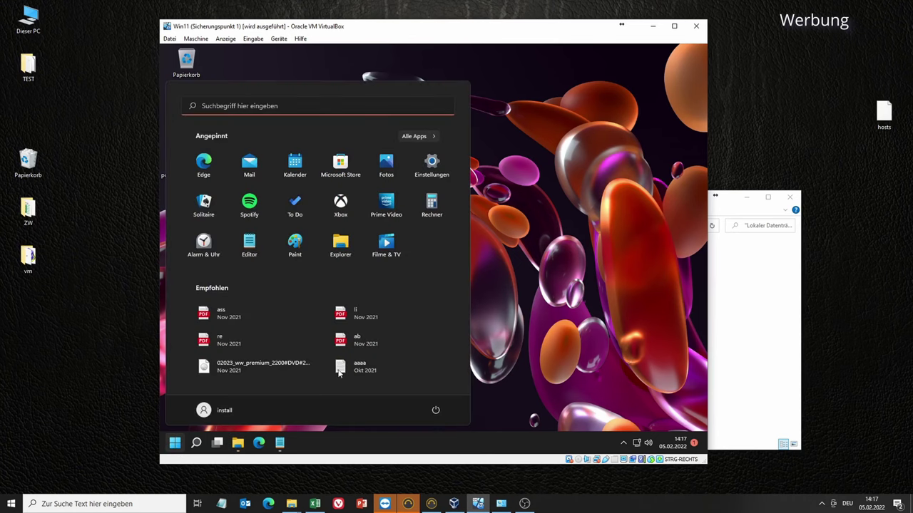
click(431, 164)
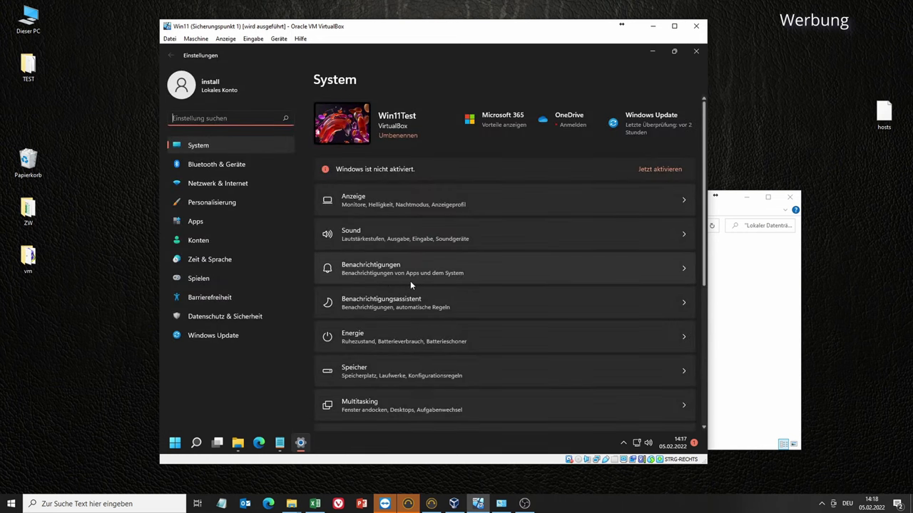
scroll(410, 285, down, 3)
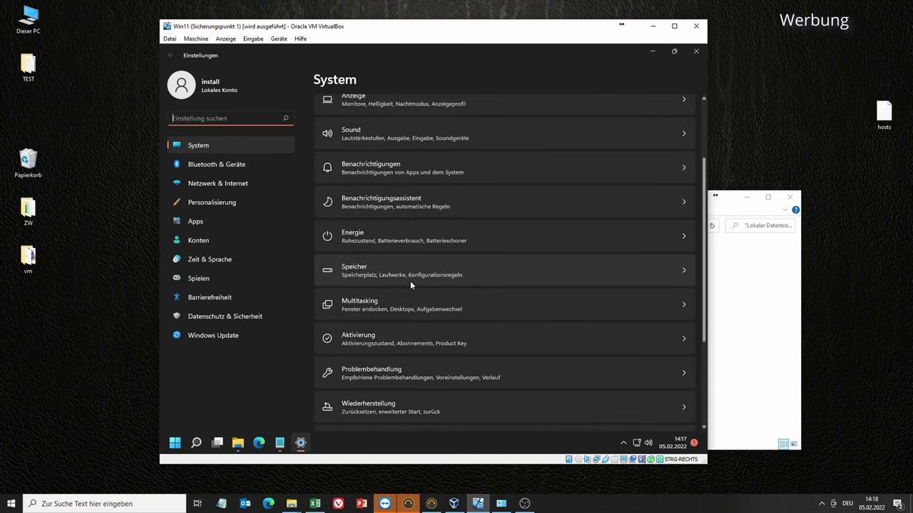
scroll(410, 281, down, 4)
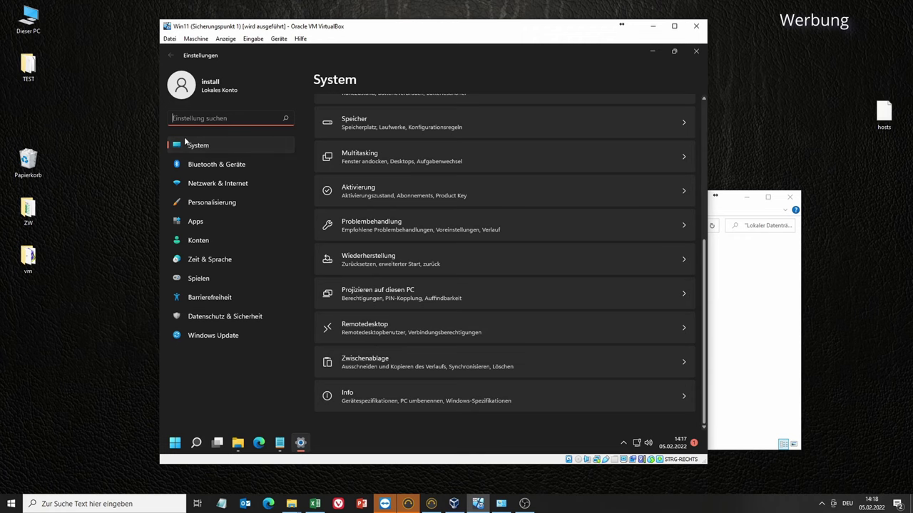
click(365, 334)
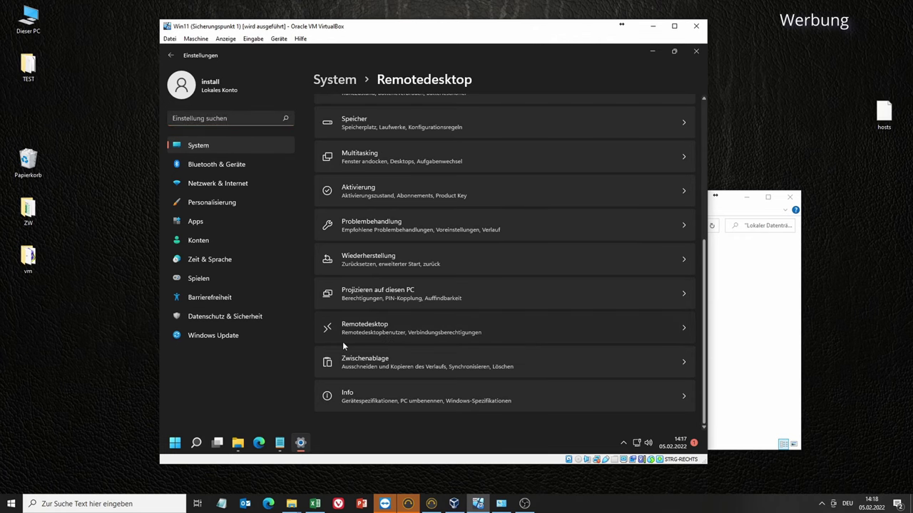
click(663, 116)
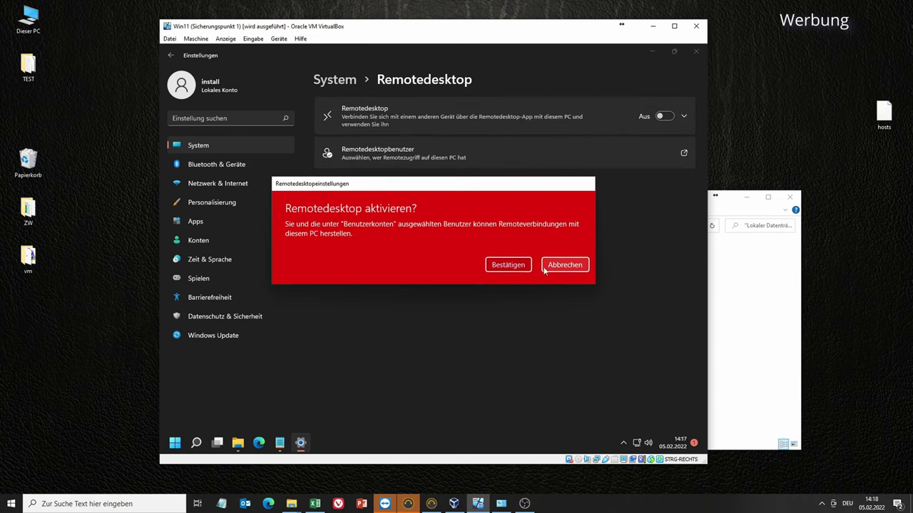
click(507, 266)
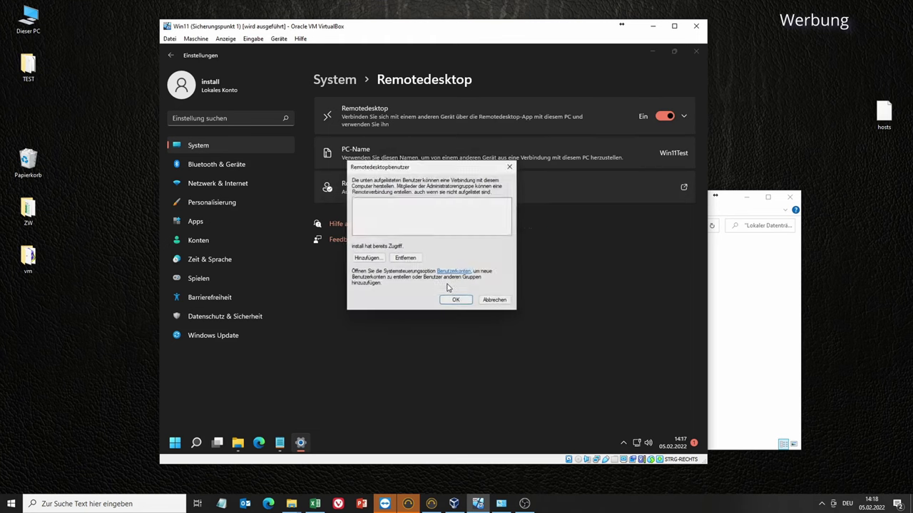
Step: Search for all accounts that can be added as Remotedesktopbenutzer on WIN11TEST, look through the results and cancel without adding anyone
click(365, 260)
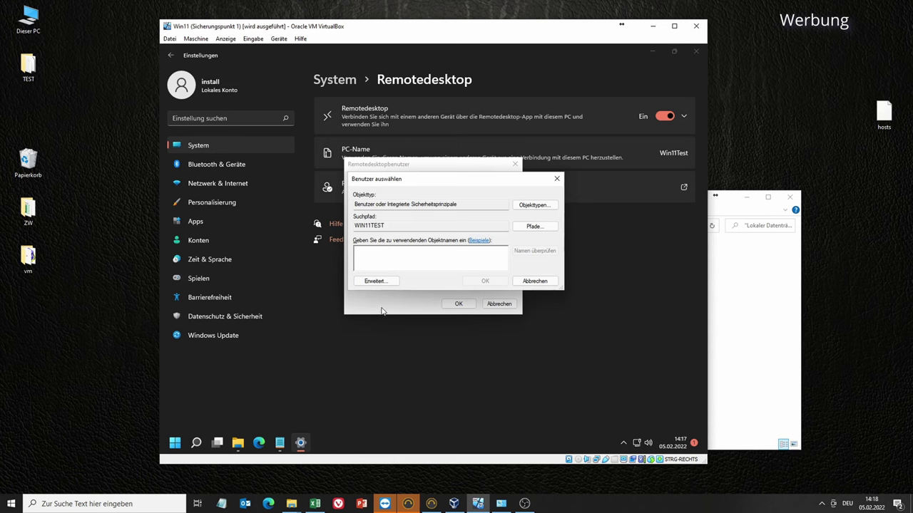
click(376, 282)
click(571, 250)
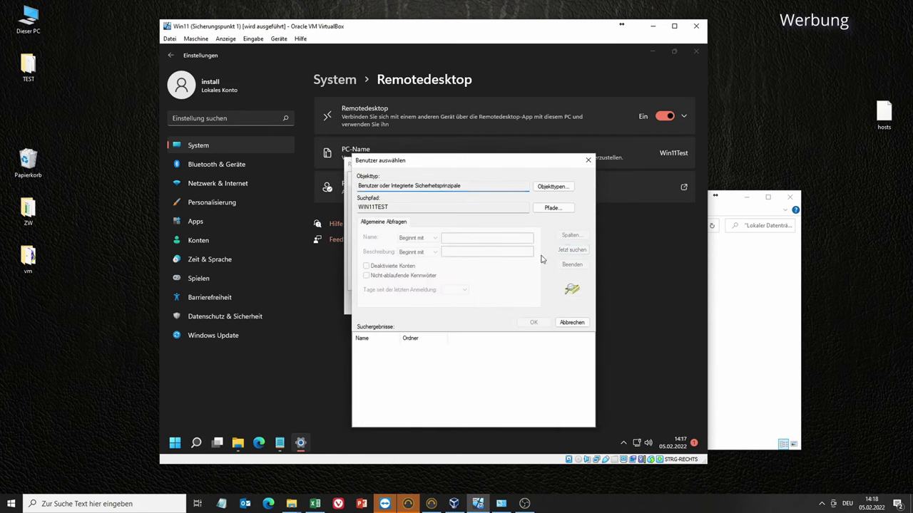
scroll(408, 394, down, 3)
scroll(408, 395, up, 6)
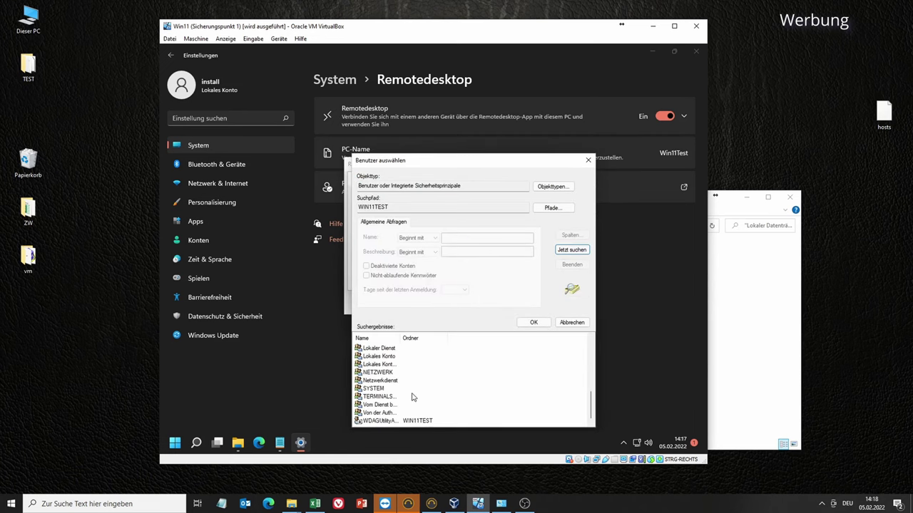
click(563, 322)
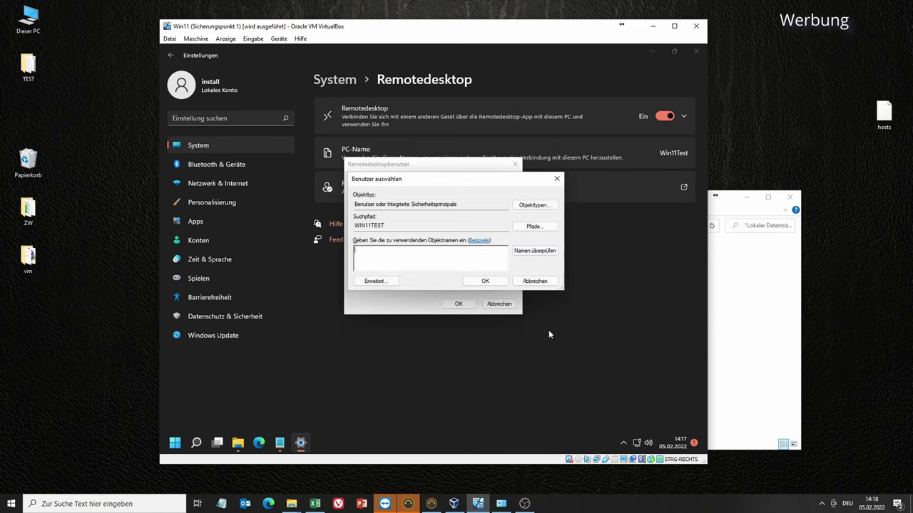
click(534, 282)
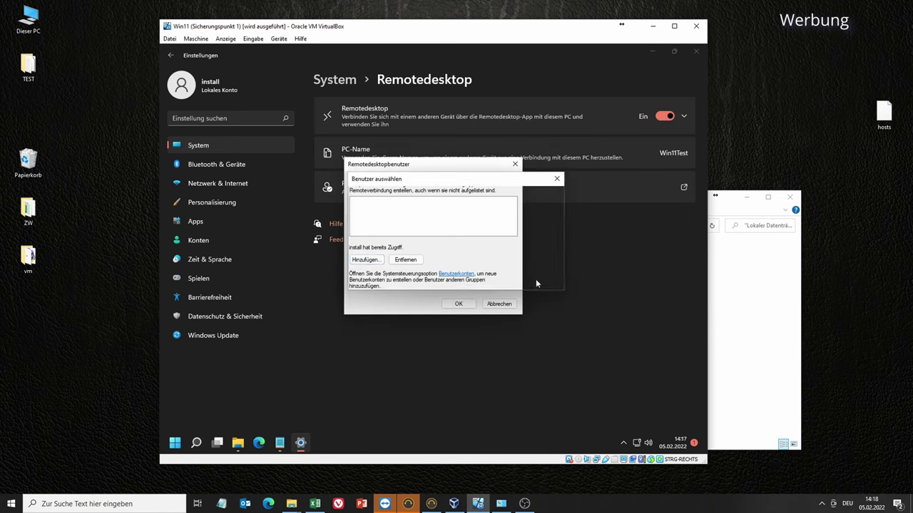
click(500, 305)
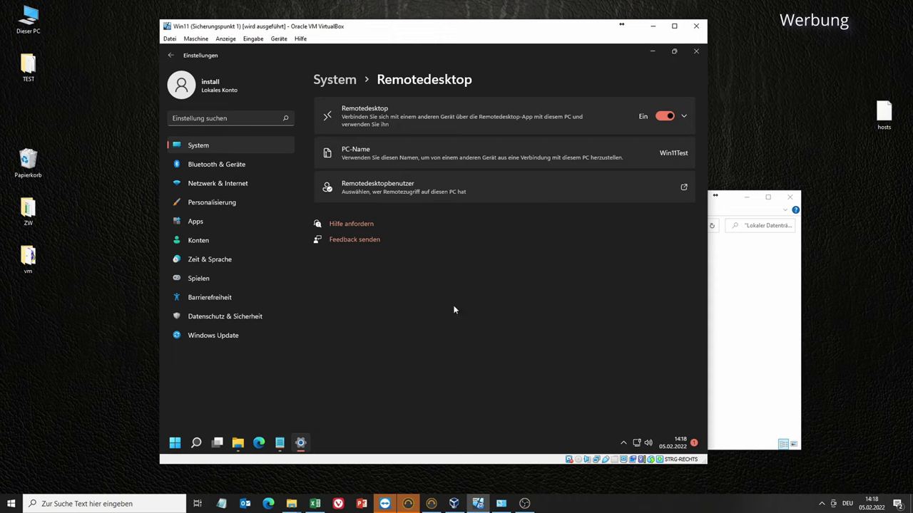
Step: On the host PC, search the Windows settings for "remot", open the system properties for remote connections and view the Remotedesktopbenutzer list
click(11, 503)
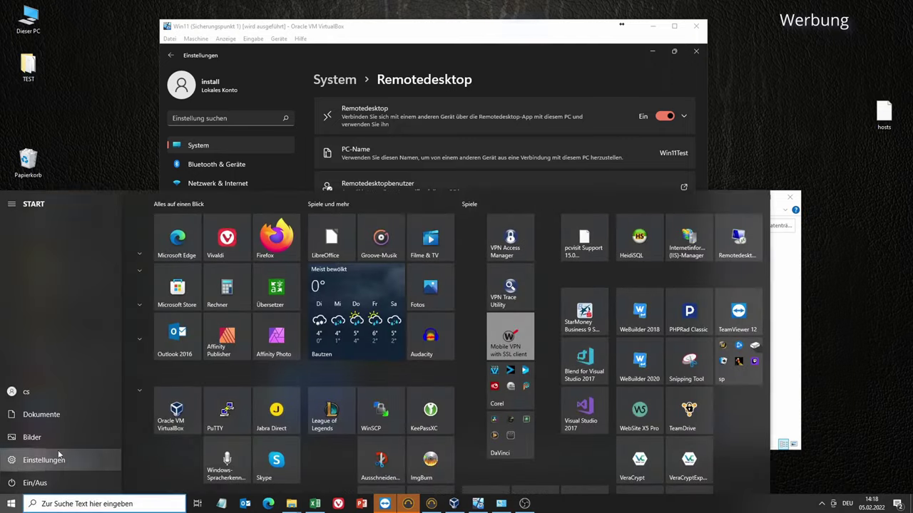
click(62, 460)
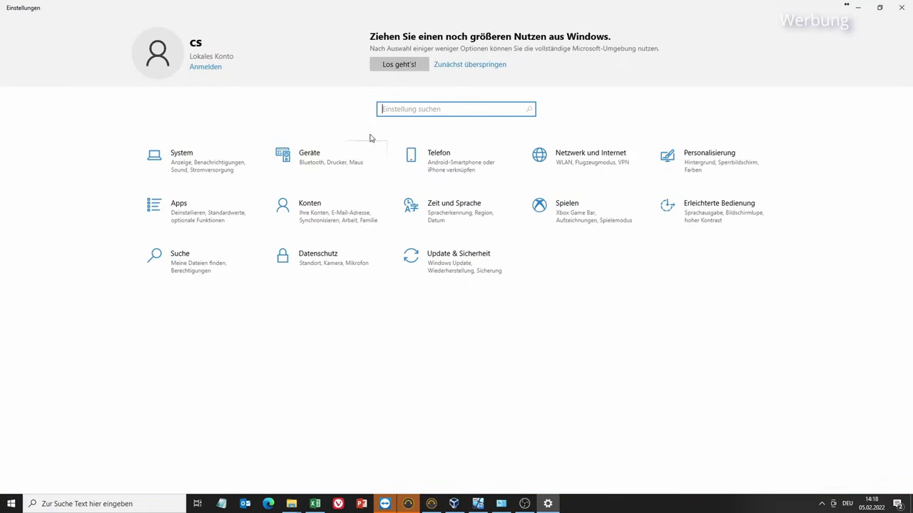
text(remot)
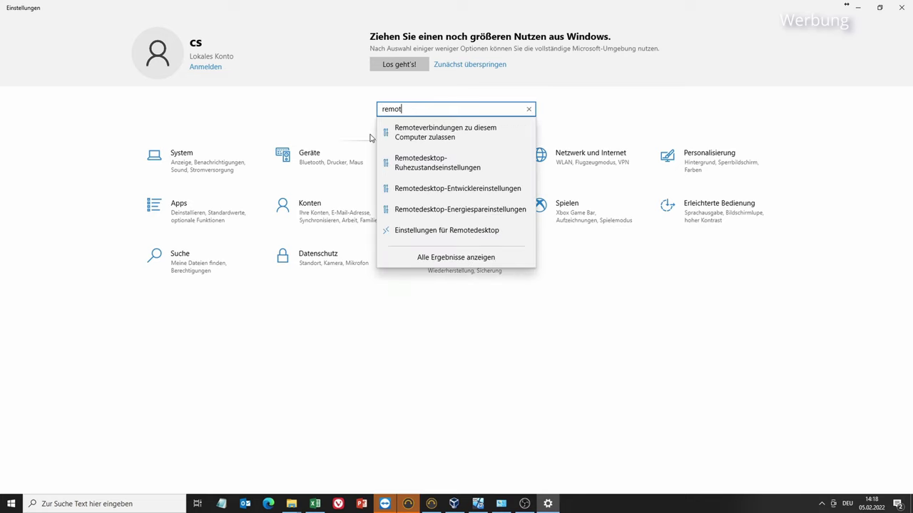
click(412, 146)
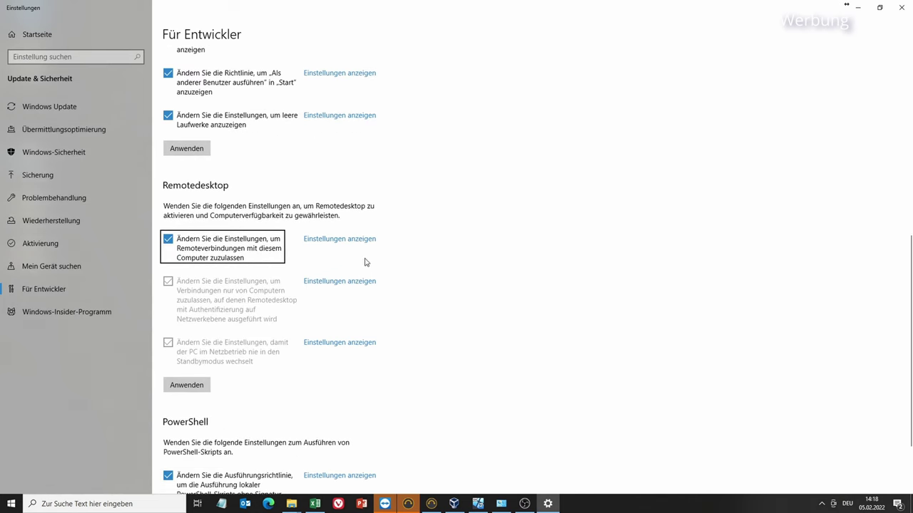
click(339, 241)
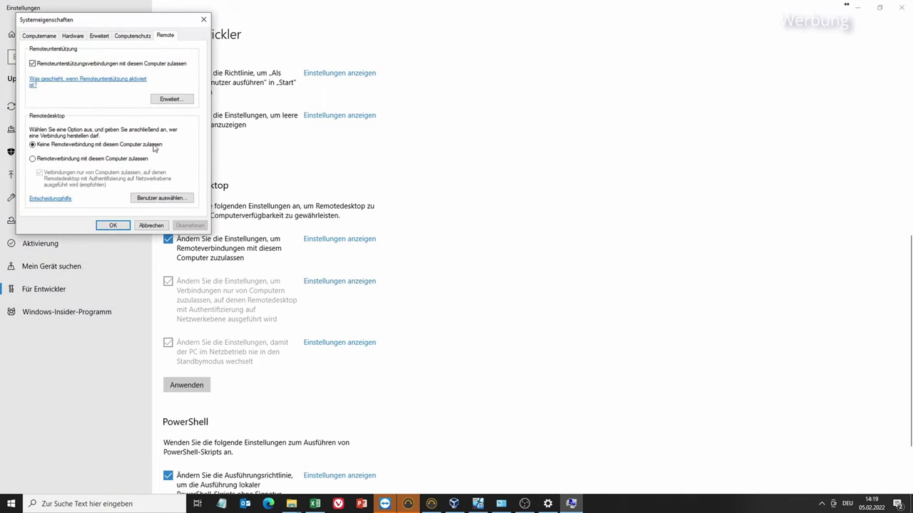
click(160, 200)
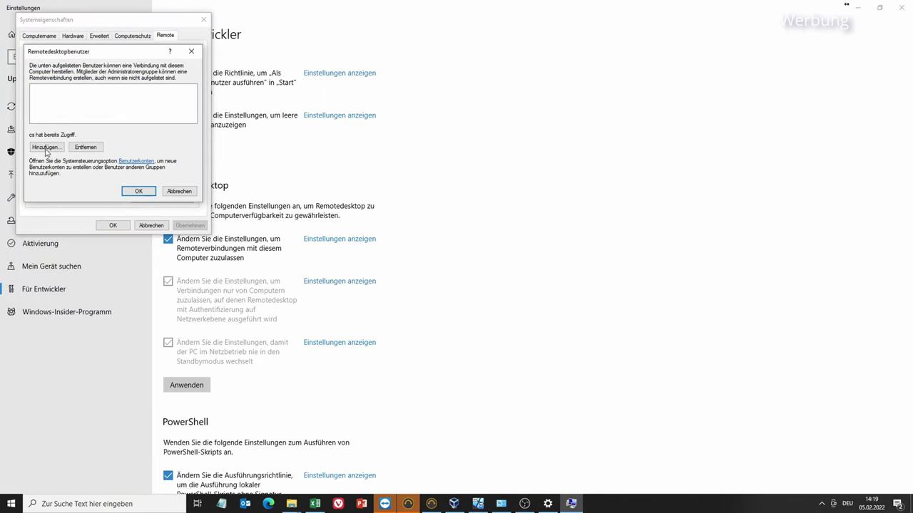
click(179, 191)
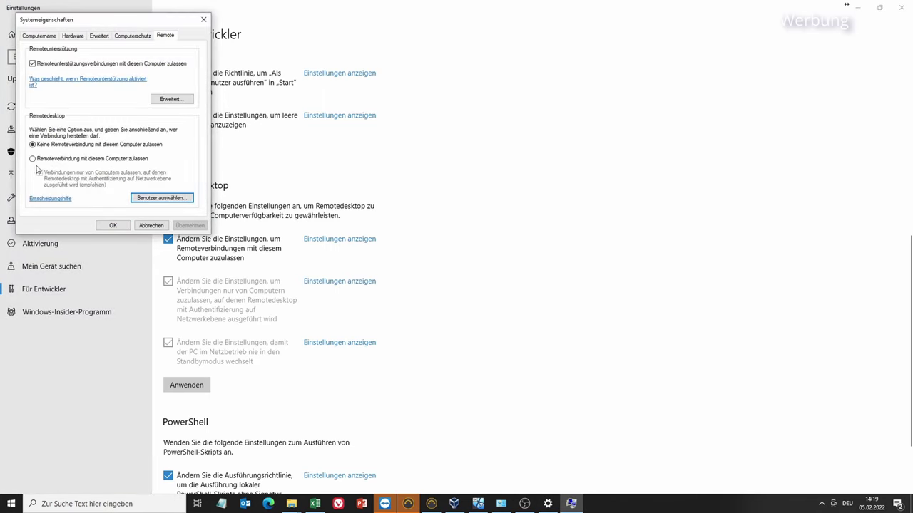
Step: Try the option Remoteverbindung mit diesem Computer zulassen on the host, cancel the system properties and close the settings to return to the virtual machine
click(33, 159)
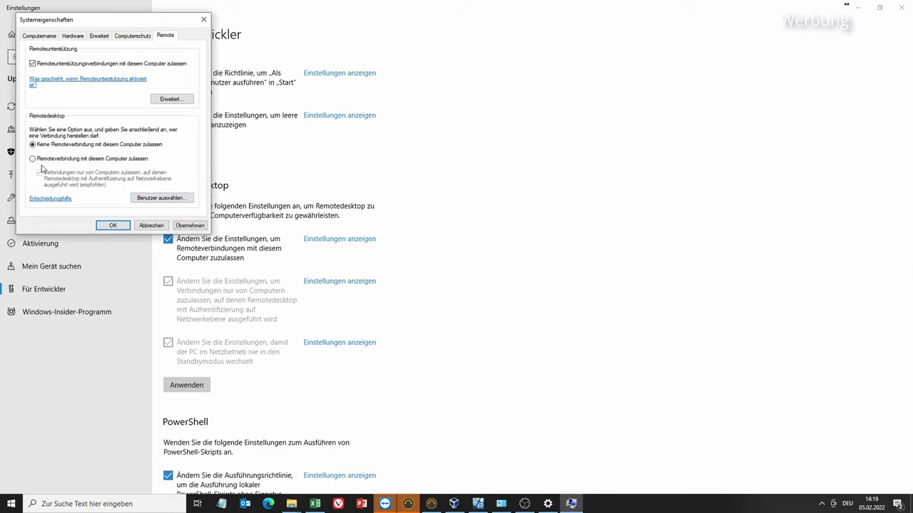
click(46, 147)
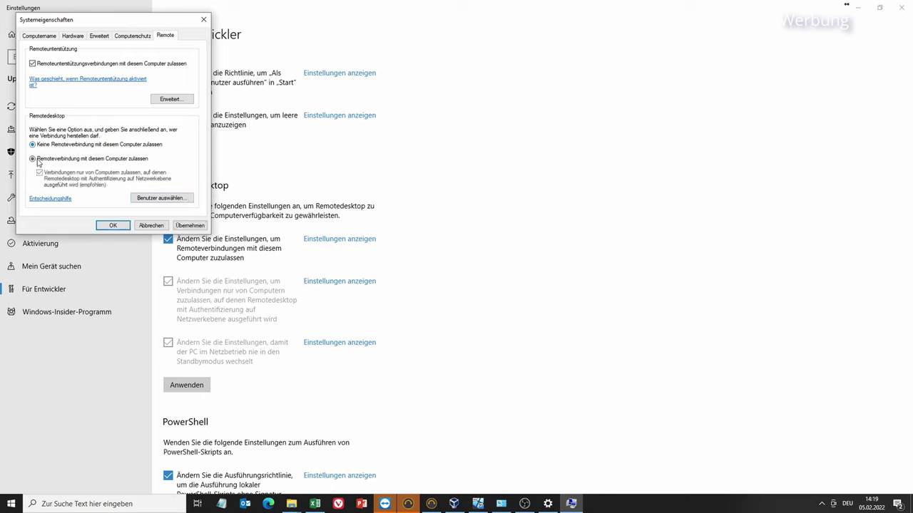
click(33, 159)
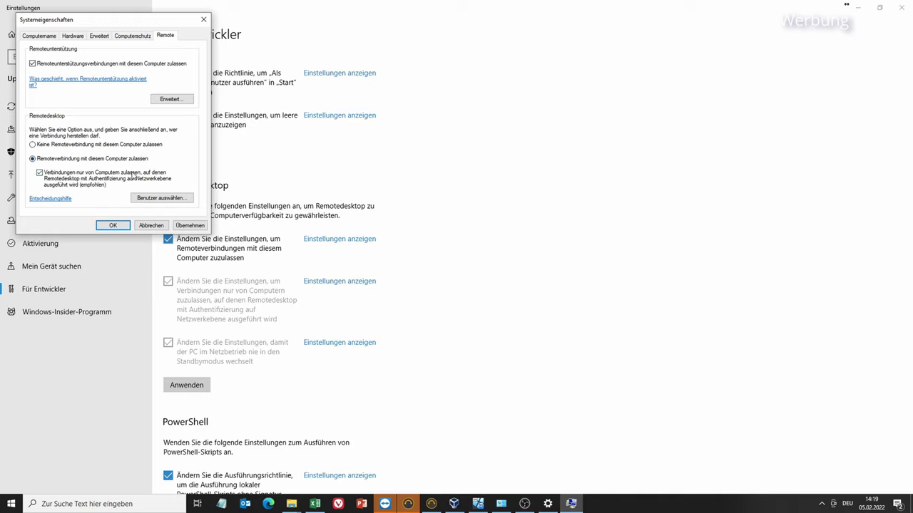
click(151, 226)
click(901, 7)
click(714, 194)
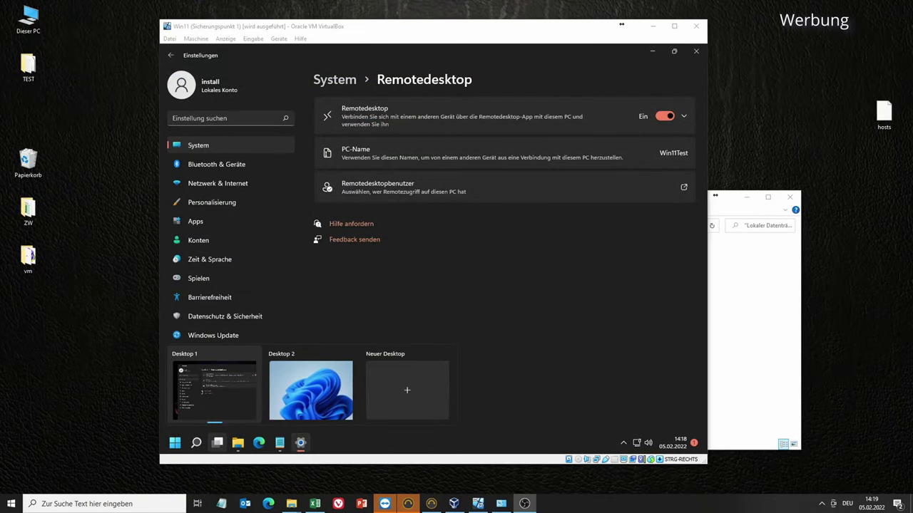